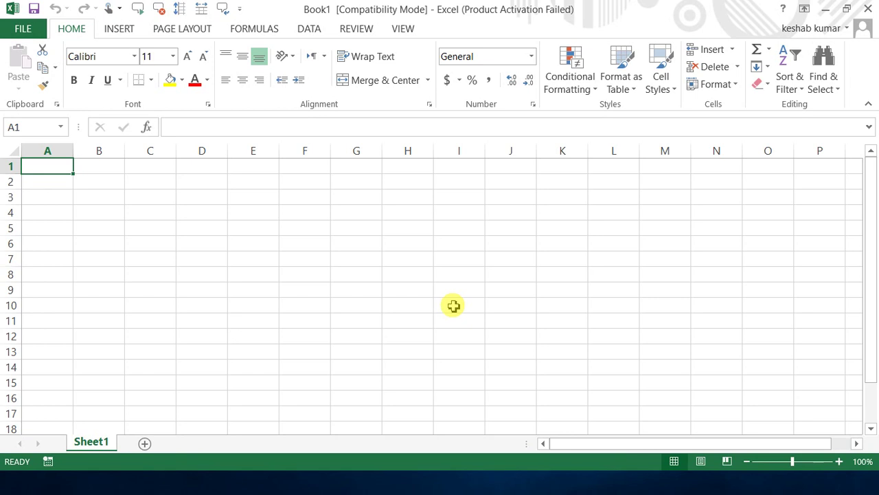
Check Excel Options' Save page, leave AutoRecover at every 1 minute, and cancel without changes.
click(273, 200)
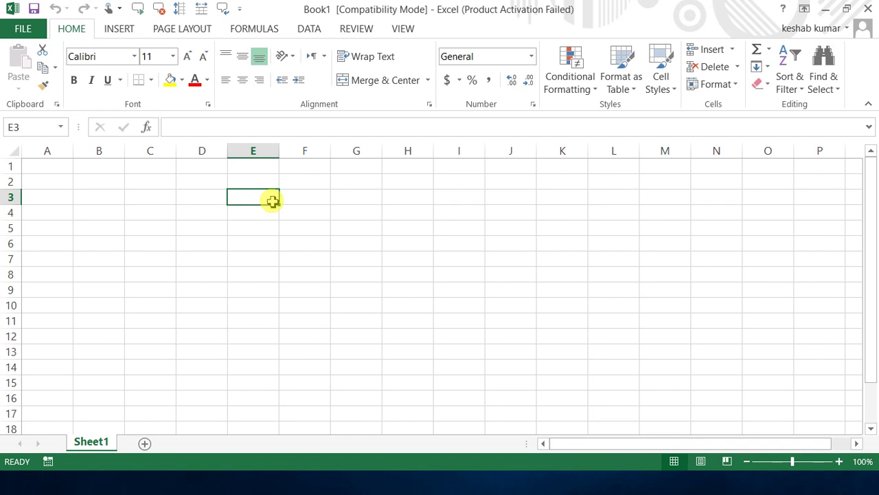
click(26, 34)
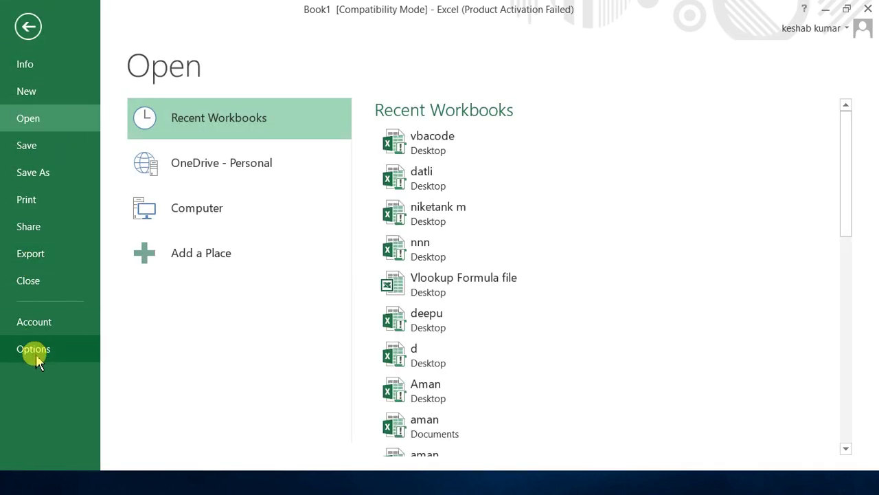
click(35, 352)
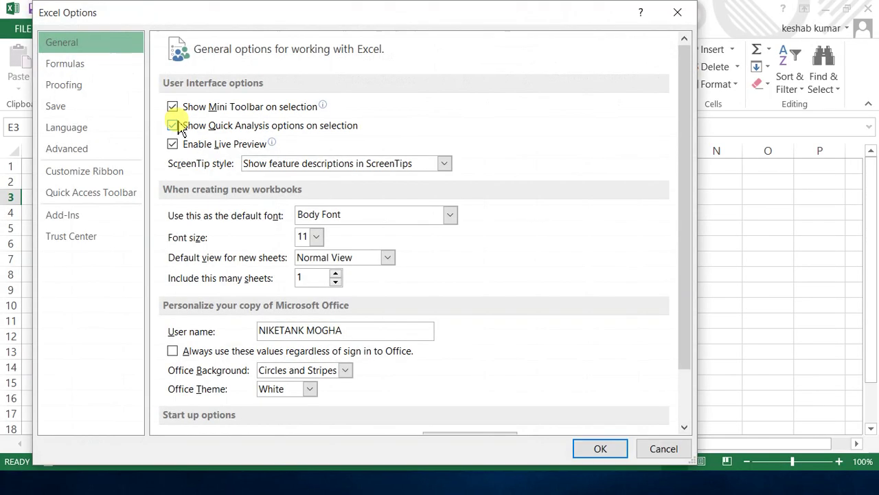
click(68, 105)
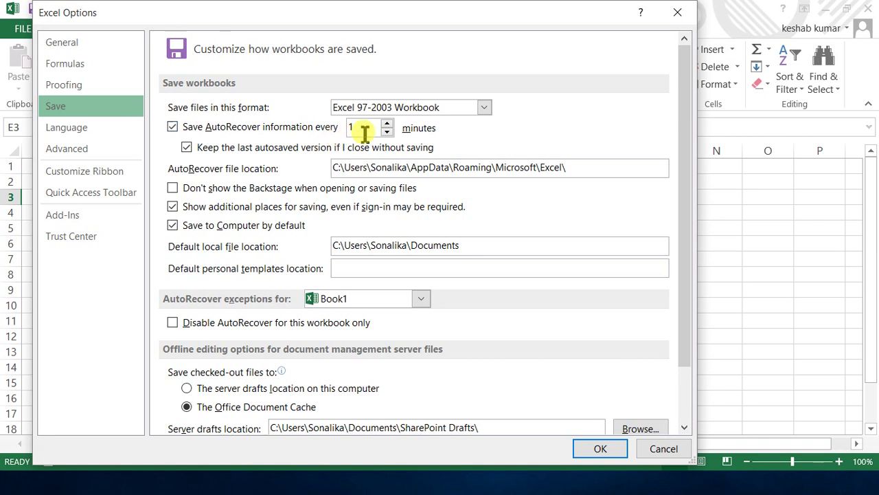
double_click(387, 125)
click(389, 127)
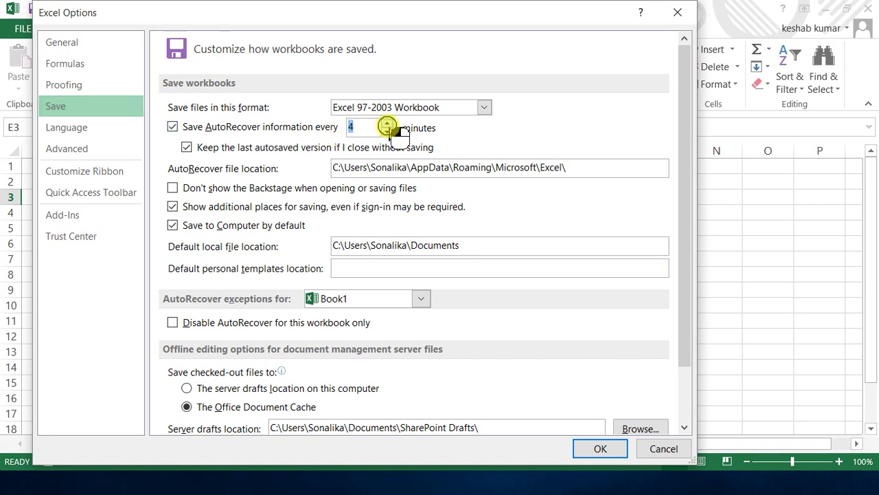
triple_click(387, 132)
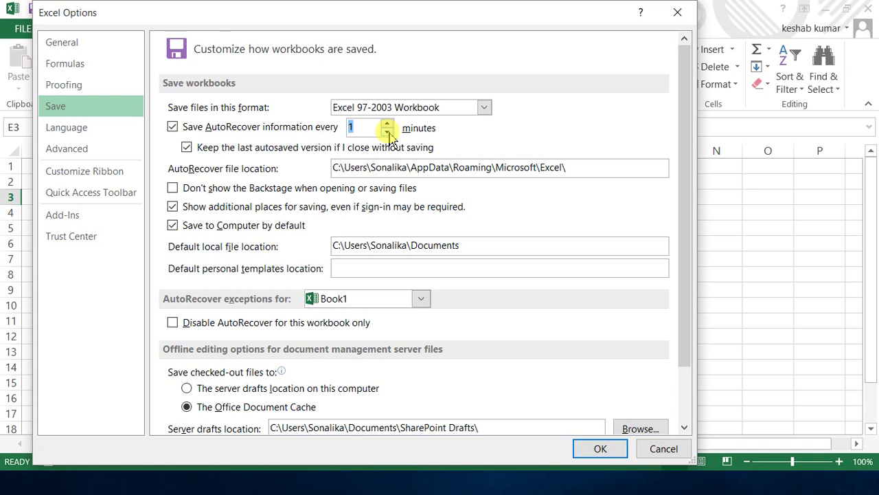
click(657, 450)
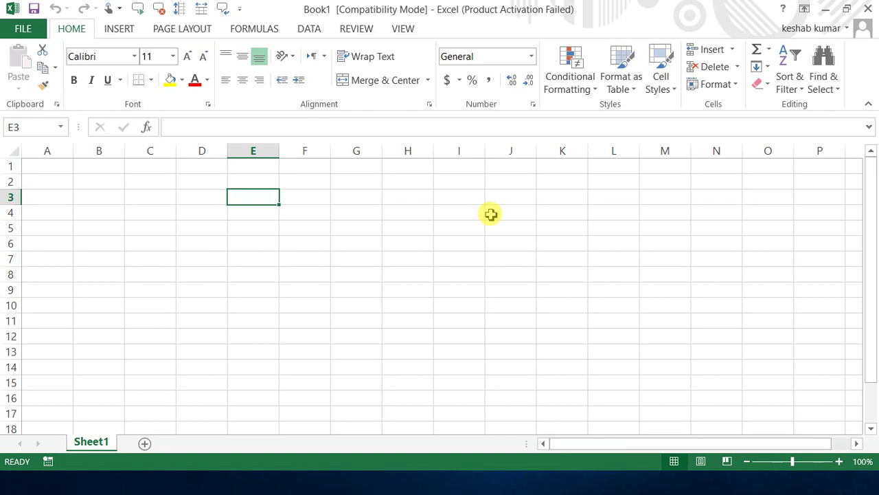
In the Visual Basic editor, open the code window for the ThisWorkbook module.
key(alt+F11)
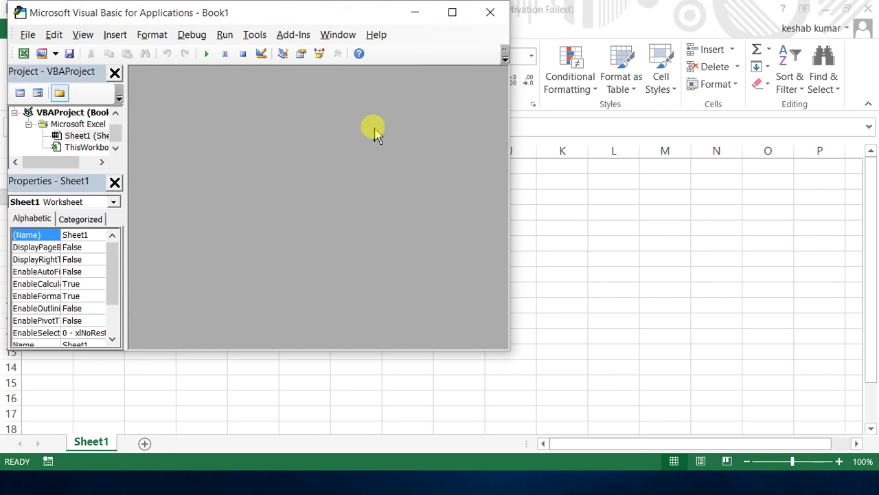
click(101, 153)
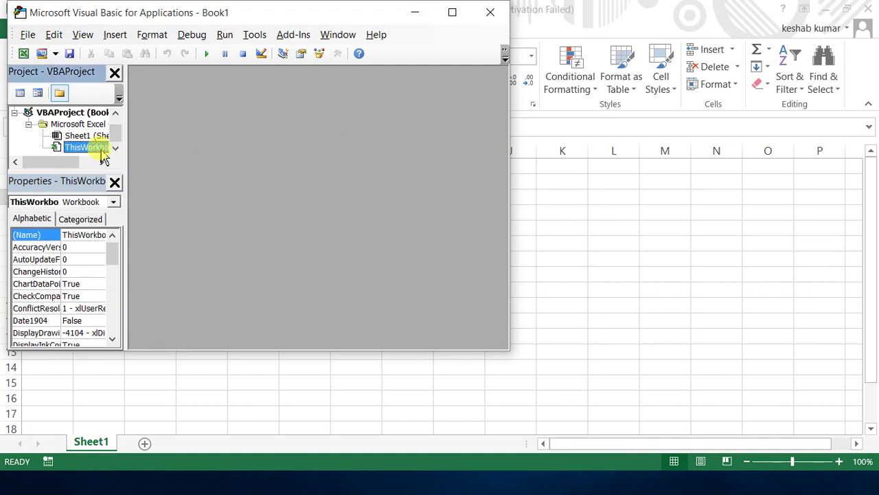
right_click(101, 153)
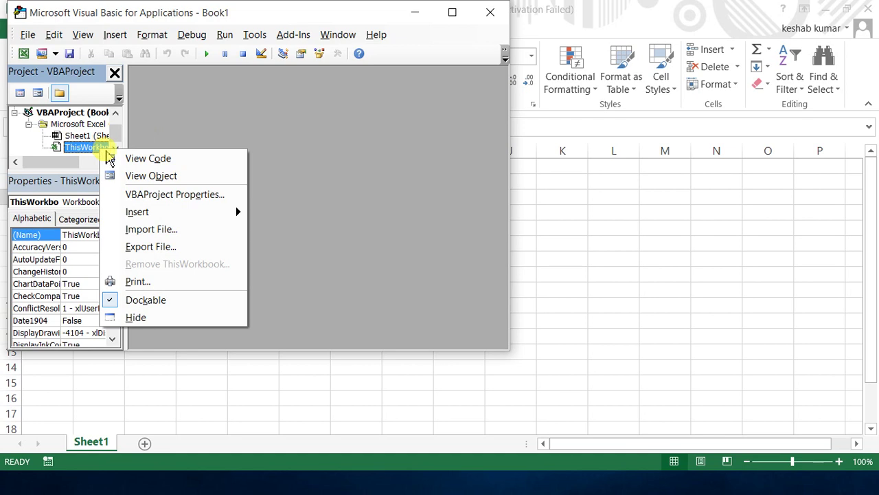
click(134, 158)
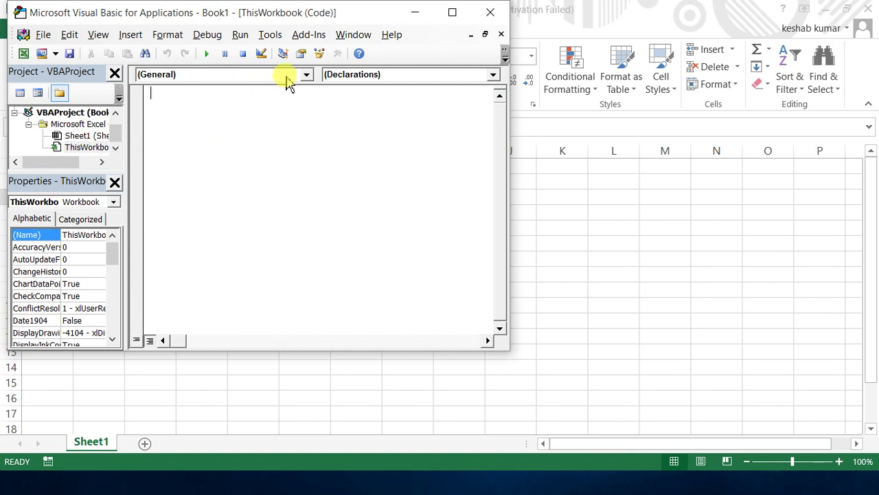
Pick the Workbook object and insert its BeforeClose event procedure.
click(306, 76)
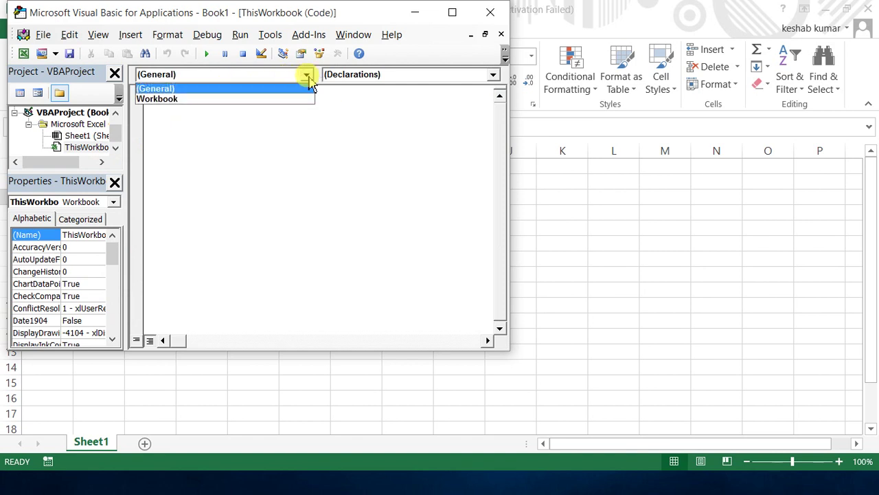
click(271, 101)
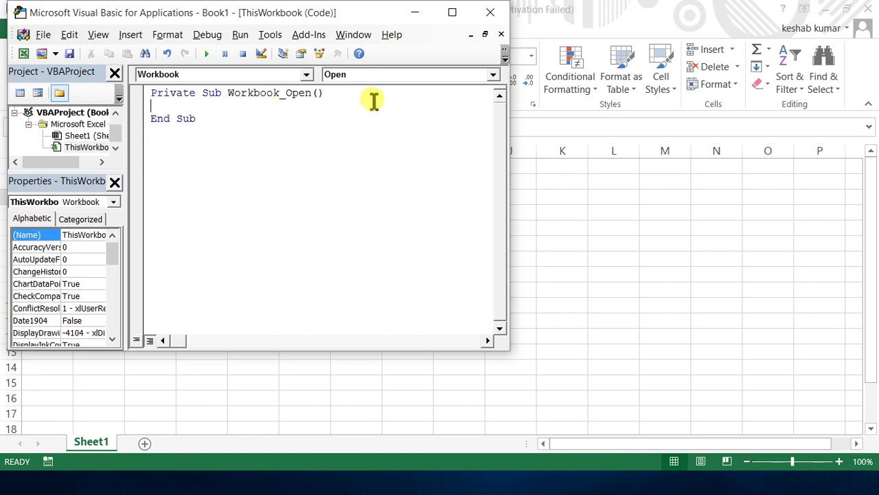
click(492, 77)
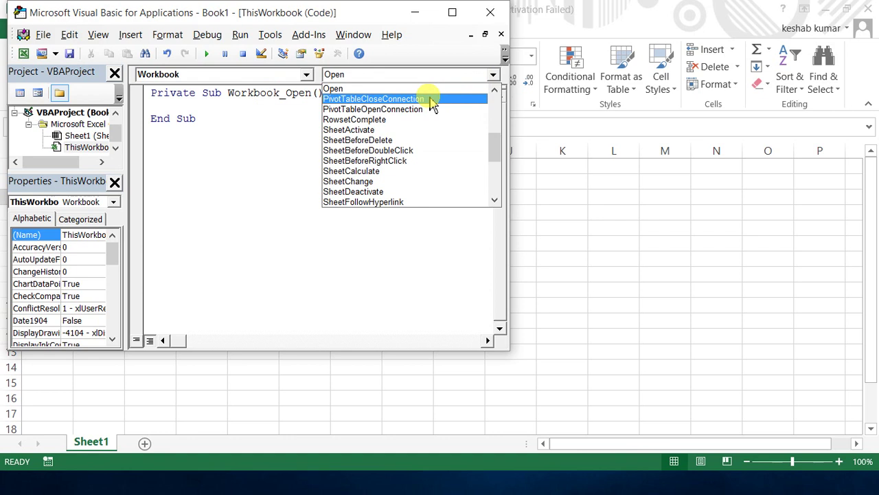
scroll(432, 103, up, 3)
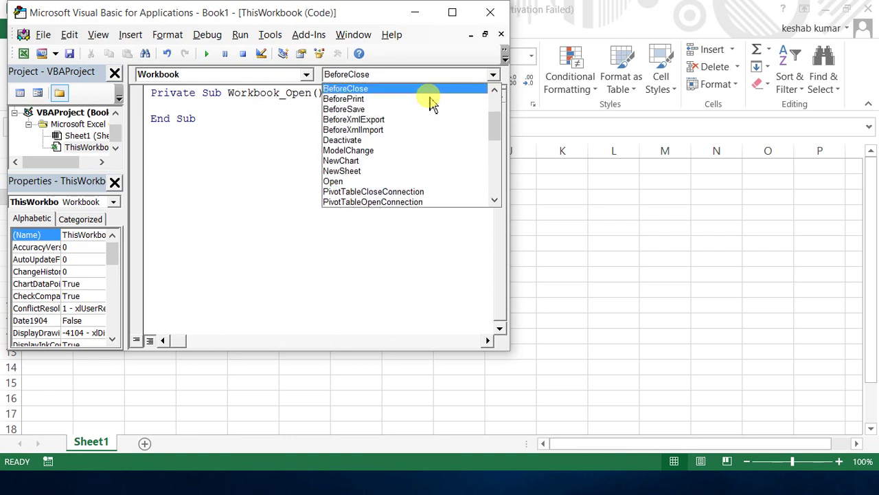
click(427, 90)
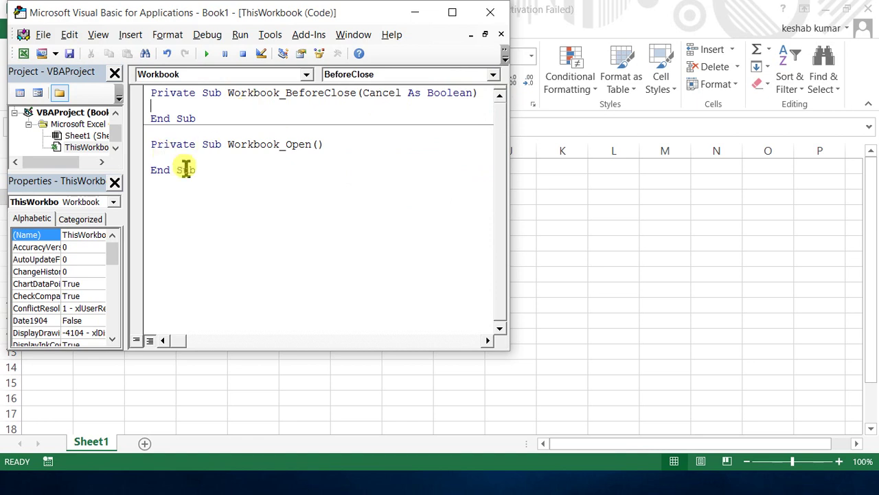
click(217, 183)
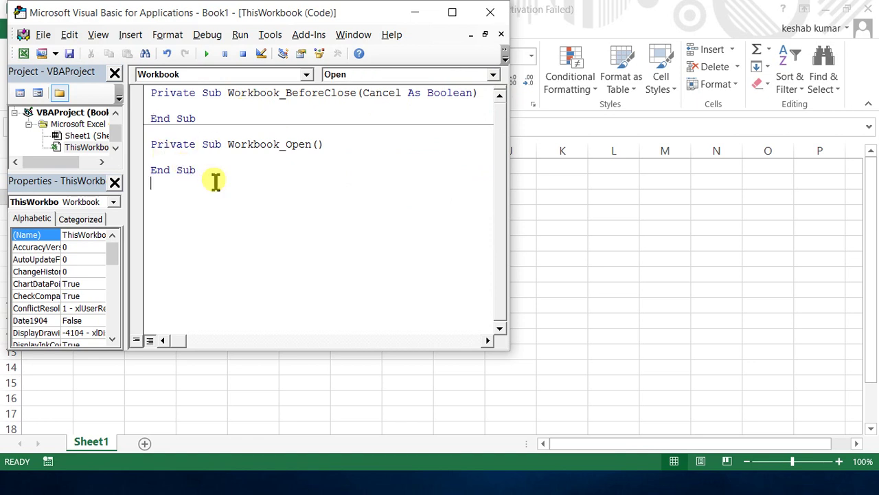
Delete the empty Workbook_Open procedure stub.
key(shift+Up)
key(shift+Up)
key(shift+Up)
key(Delete)
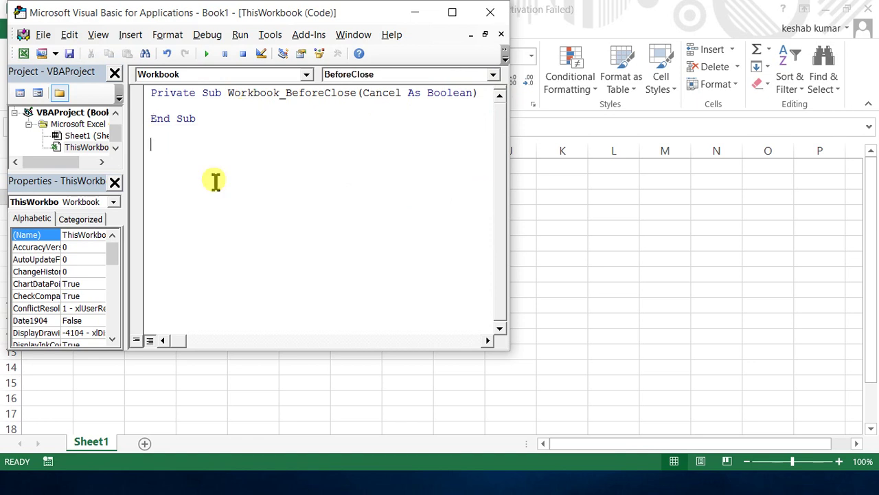
key(Up)
key(Up)
key(Up)
Write thisworkbook.save inside Workbook_BeforeClose, then return to the Excel worksheet.
text(thisworkbo)
key(BackSpace)
key(BackSpace)
text(book.save)
click(215, 181)
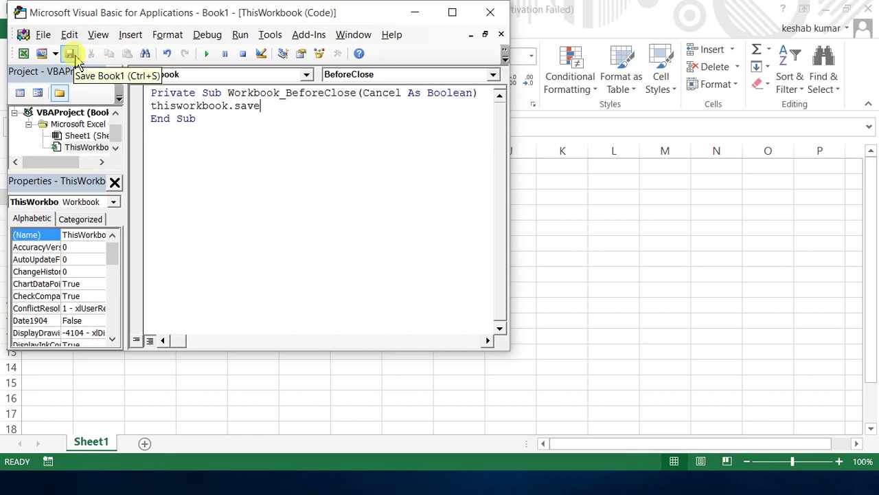
click(546, 198)
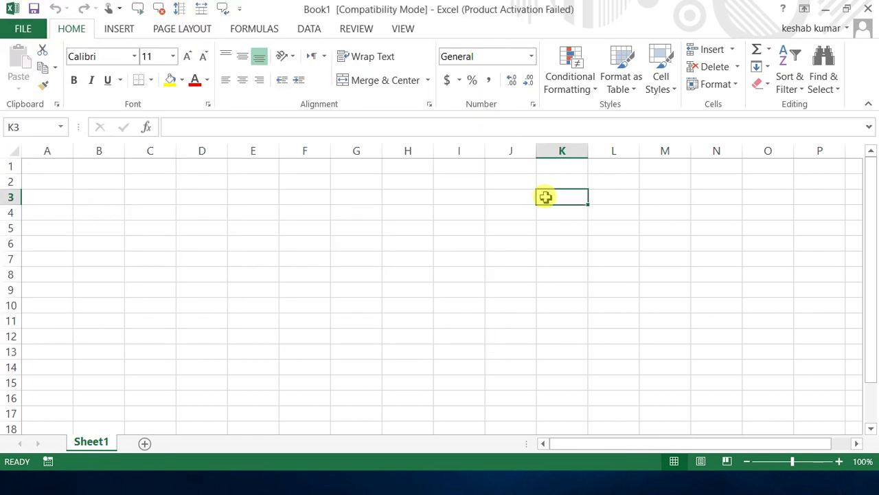
Save the workbook to the Desktop under a new name as an Excel Macro-Enabled Workbook, then close Excel.
click(27, 31)
click(30, 144)
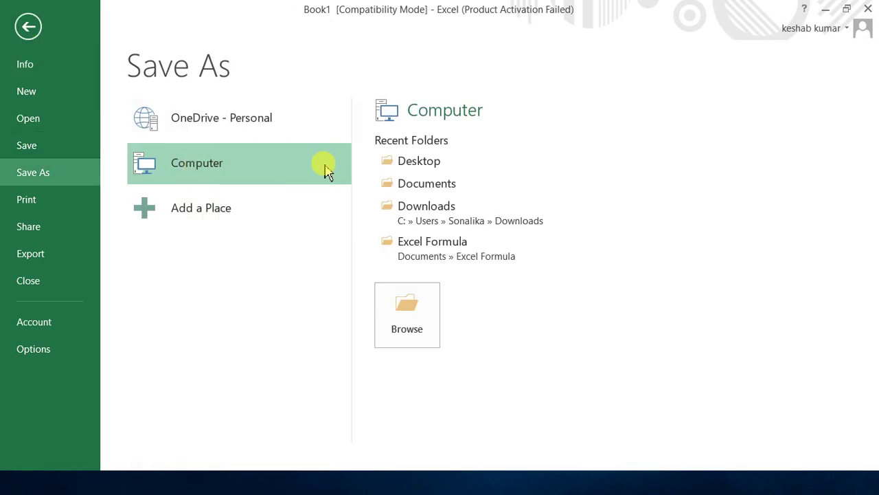
click(431, 166)
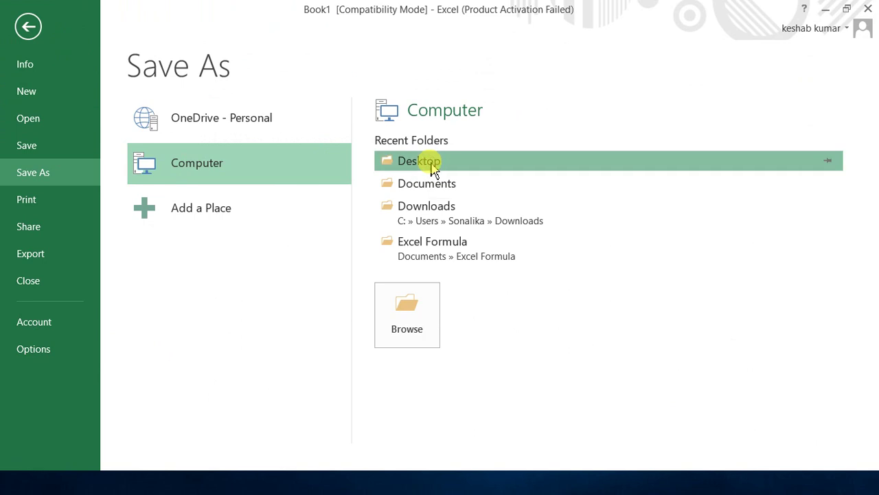
key(BackSpace)
text(niketank mogha)
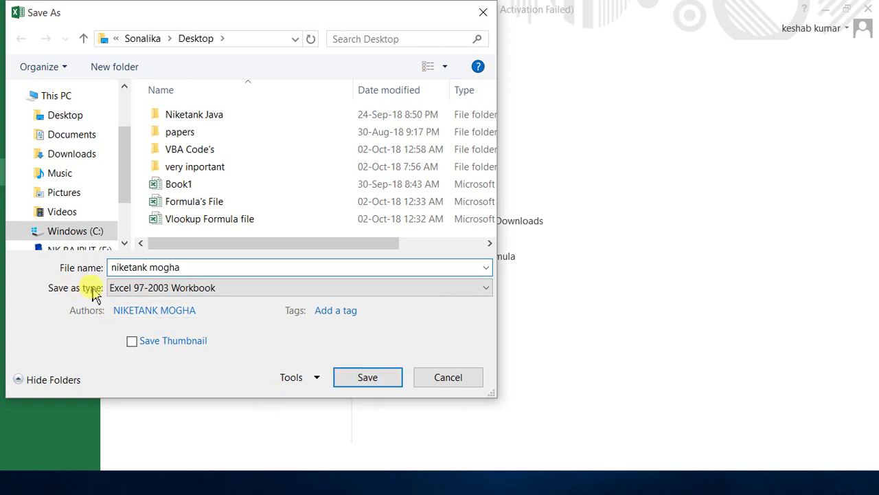
click(131, 294)
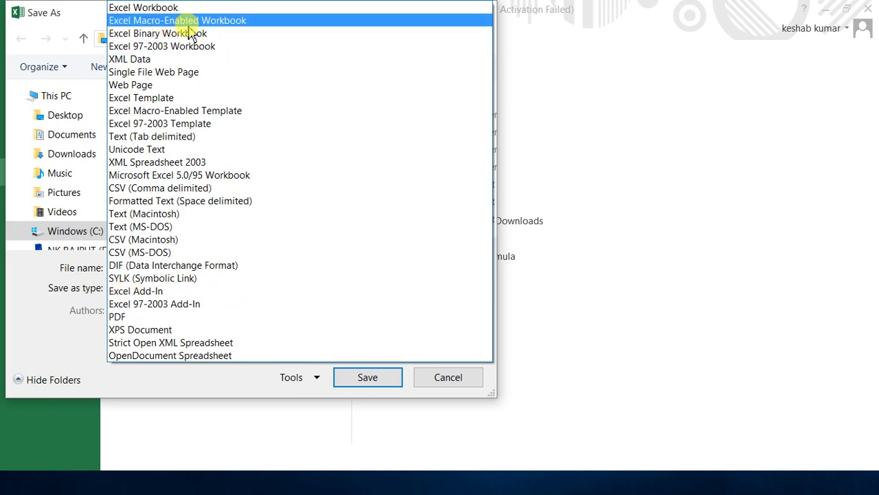
click(189, 25)
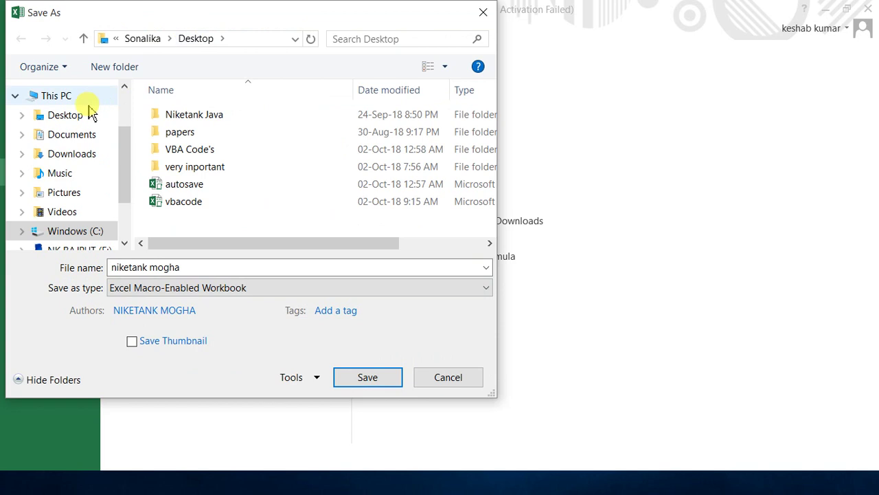
click(65, 115)
click(359, 379)
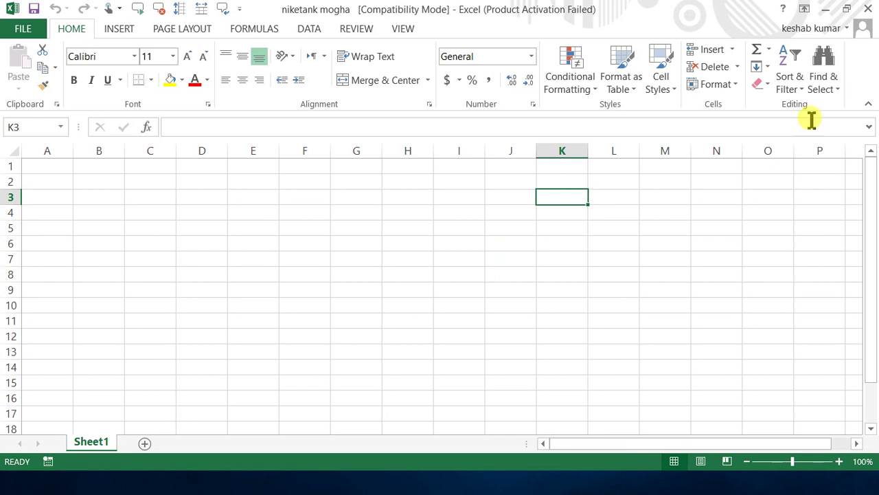
click(869, 7)
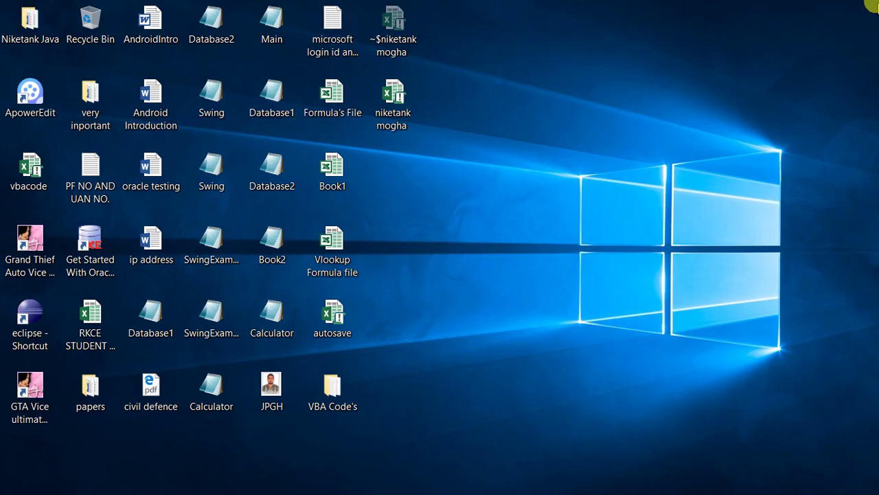
Refresh the desktop and reopen the saved macro-enabled workbook from its icon.
right_click(503, 117)
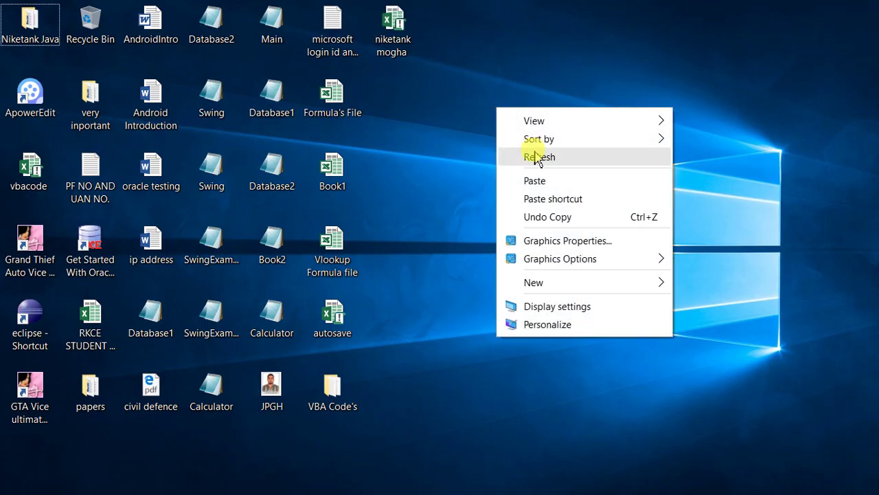
click(527, 158)
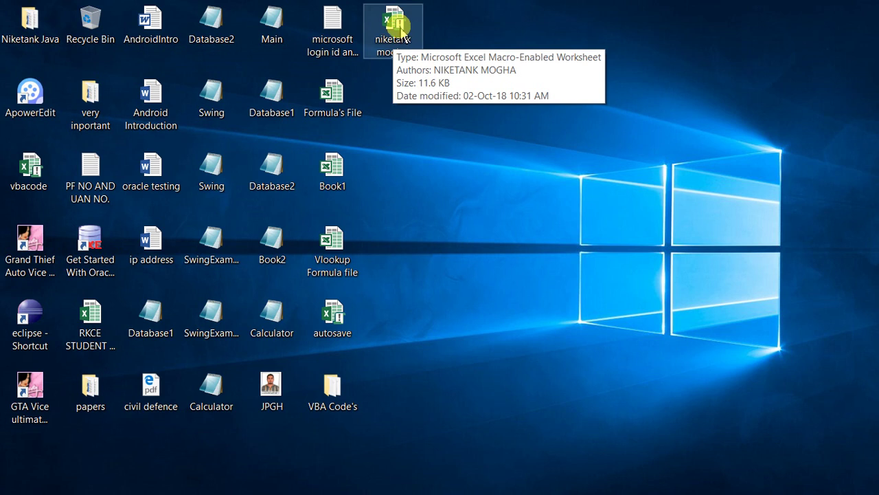
double_click(402, 34)
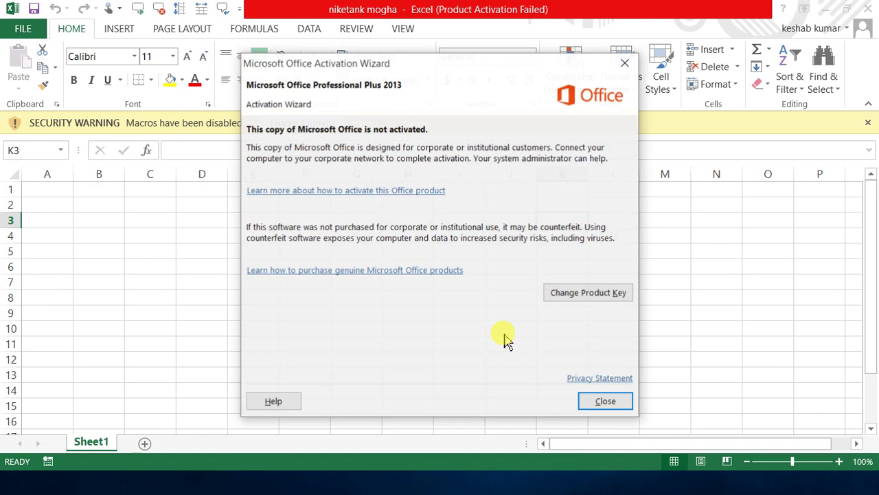
Dismiss the activation notice, enable macros, enter 'a' in E4, and close Excel.
click(605, 404)
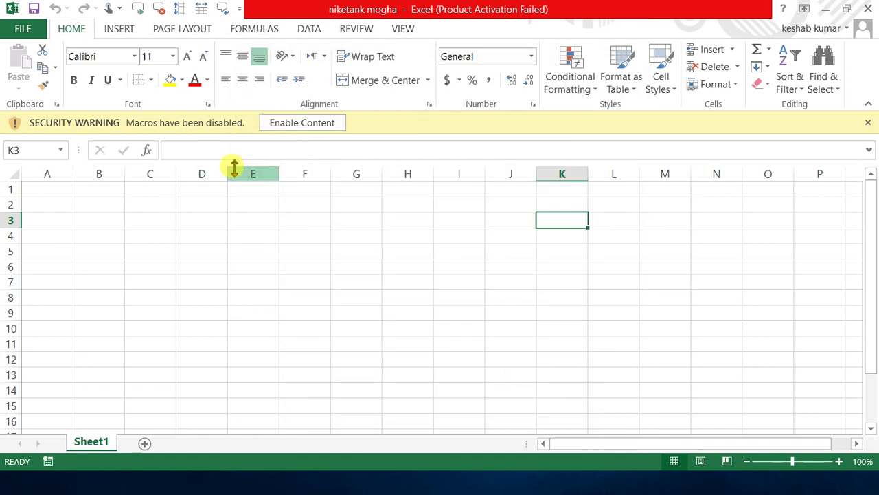
click(300, 125)
click(273, 210)
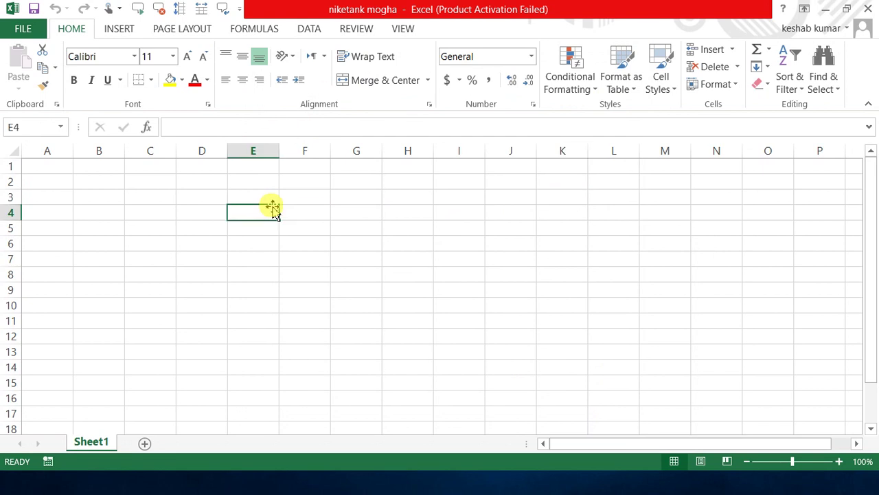
text(a)
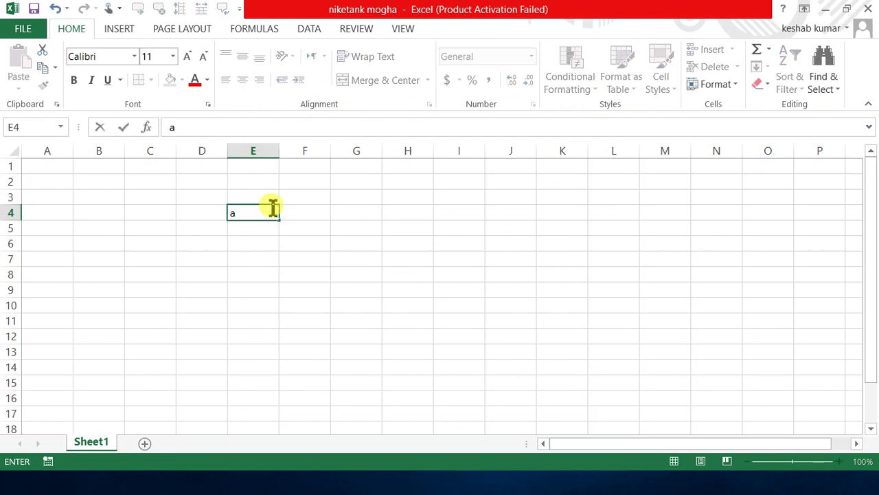
key(Return)
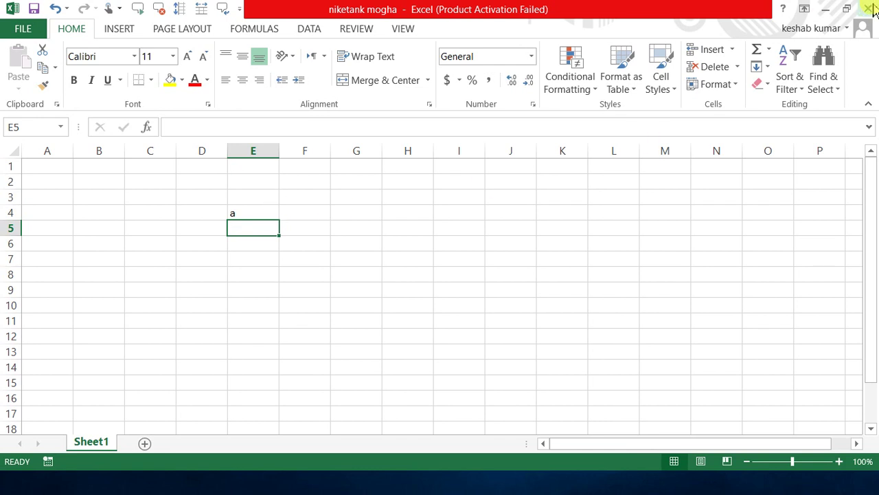
click(871, 8)
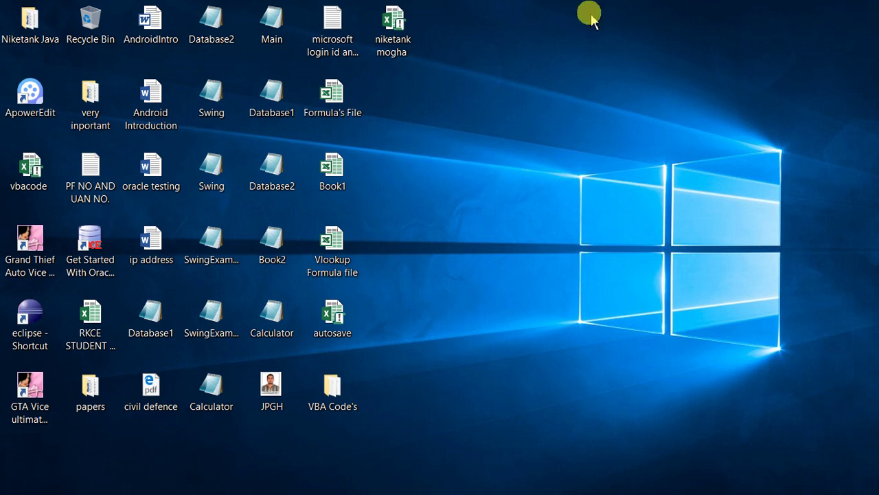
Reopen the workbook from the desktop and dismiss the activation notice.
click(408, 35)
double_click(407, 34)
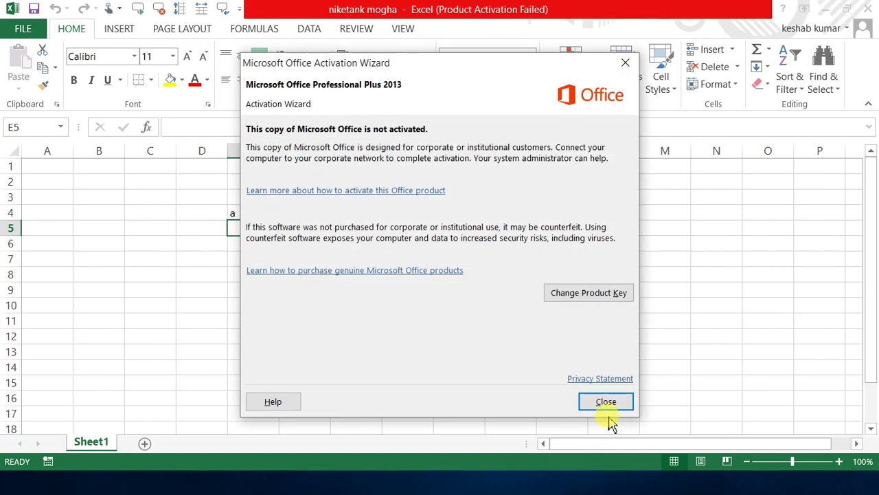
click(607, 403)
Enter ten short sample words in E6:E15, then close Excel.
key(Return)
text(dsfds fsd fsdf sf sf asf sfs fads fs f)
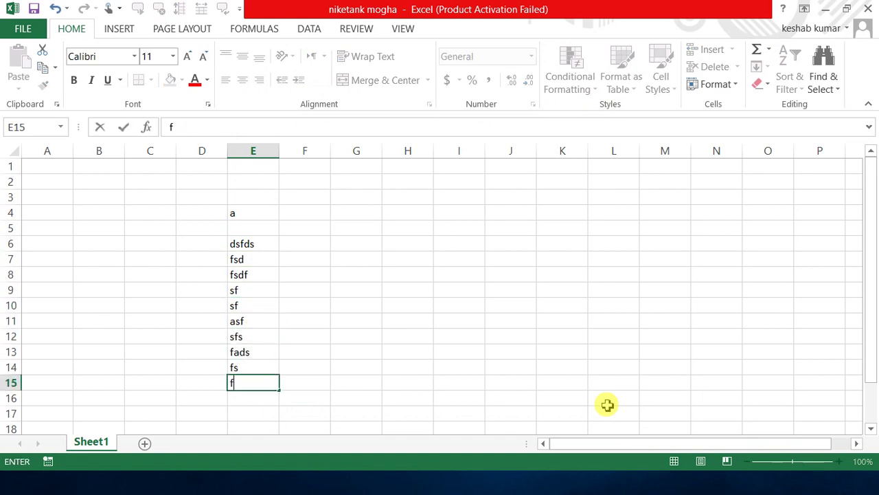
click(549, 318)
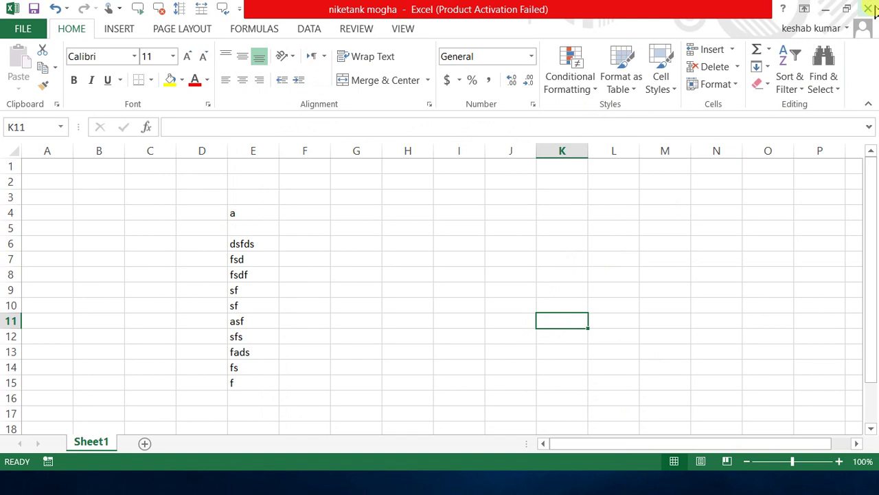
click(868, 8)
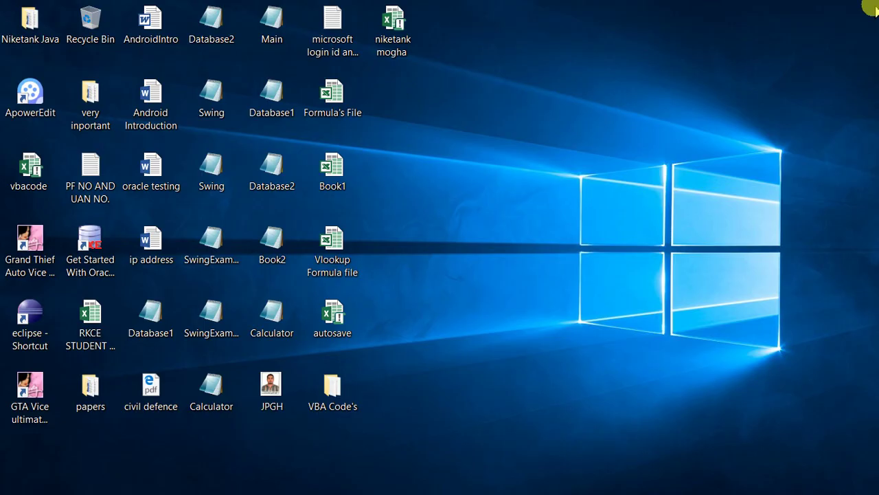
Reopen the workbook from the desktop to verify E4 and E6:E15 kept their entries.
double_click(404, 35)
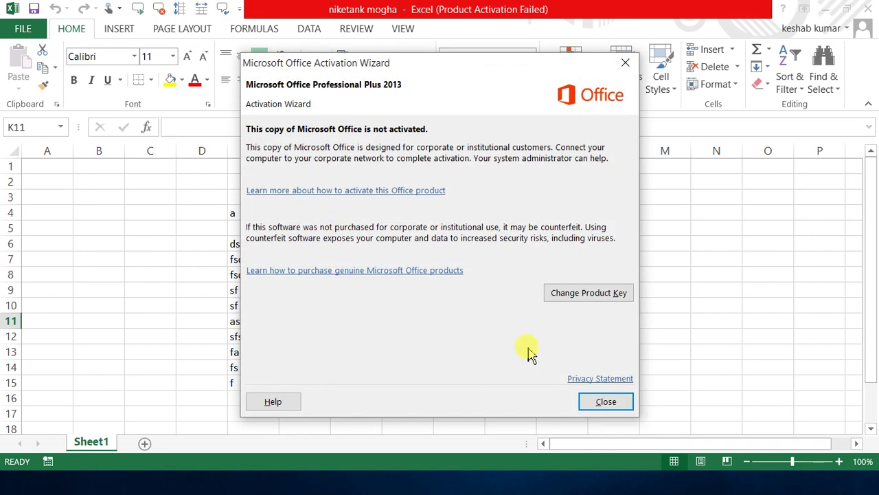
click(599, 404)
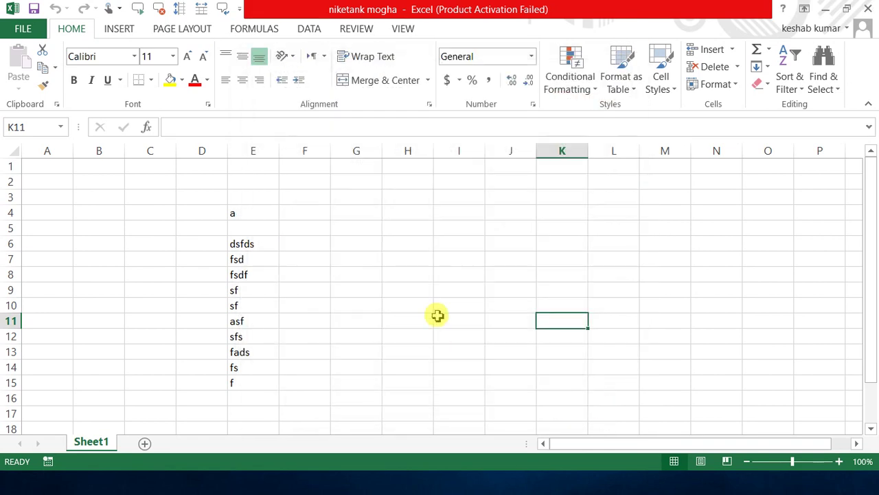